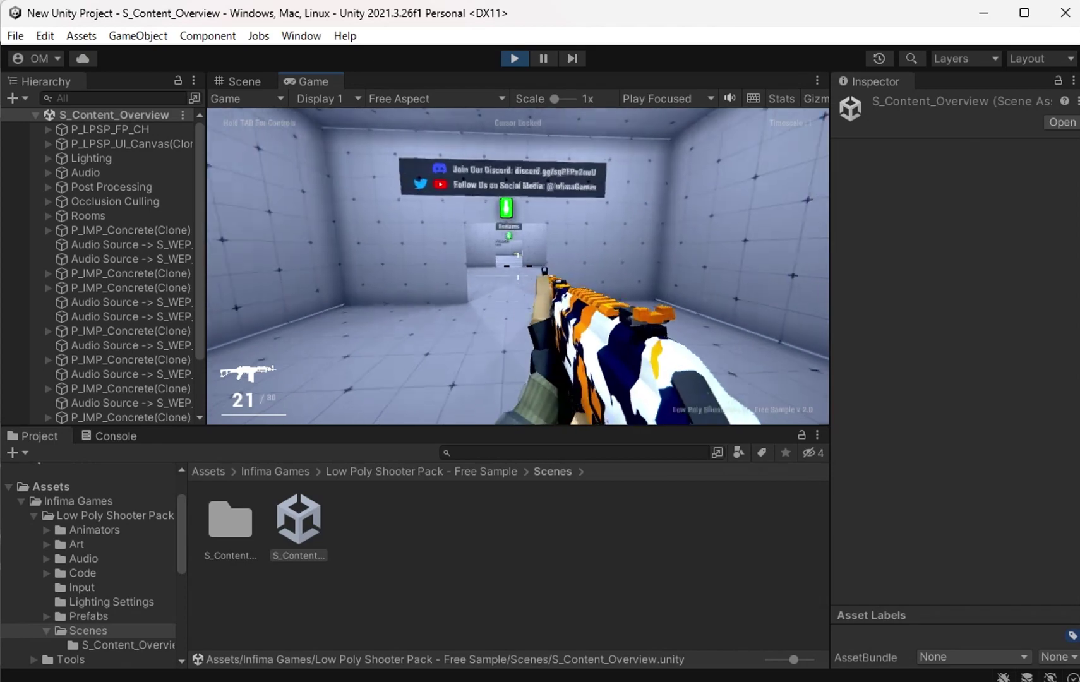
Walk forward toward the Features sign firing the rifle, then holster it
key(w)
click(519, 267)
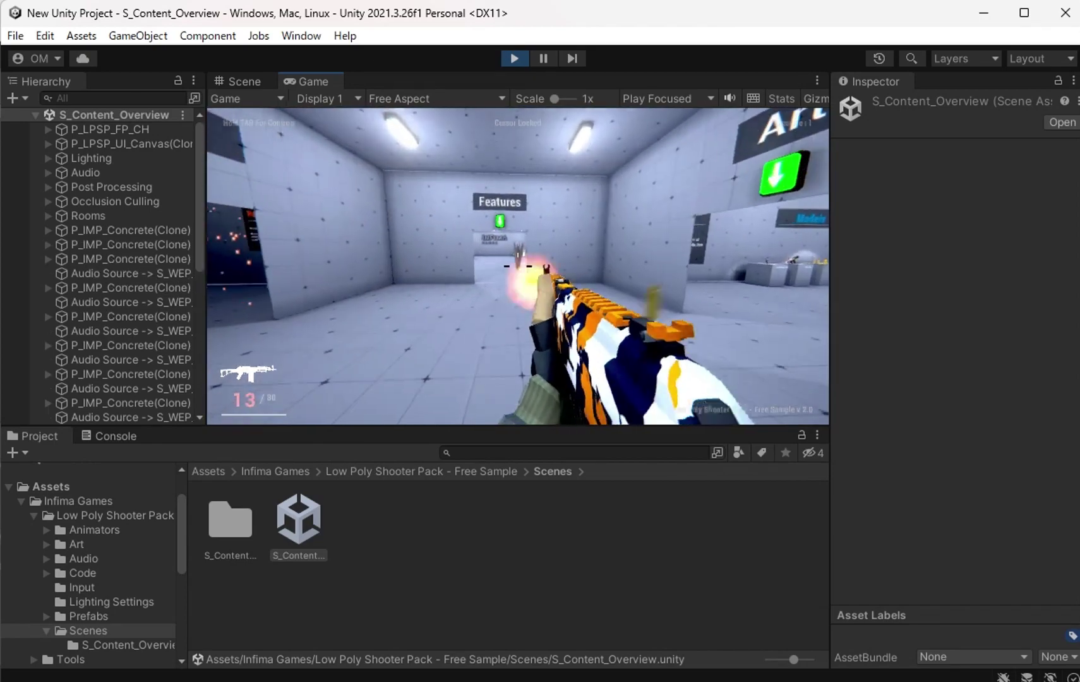
key(w)
click(518, 266)
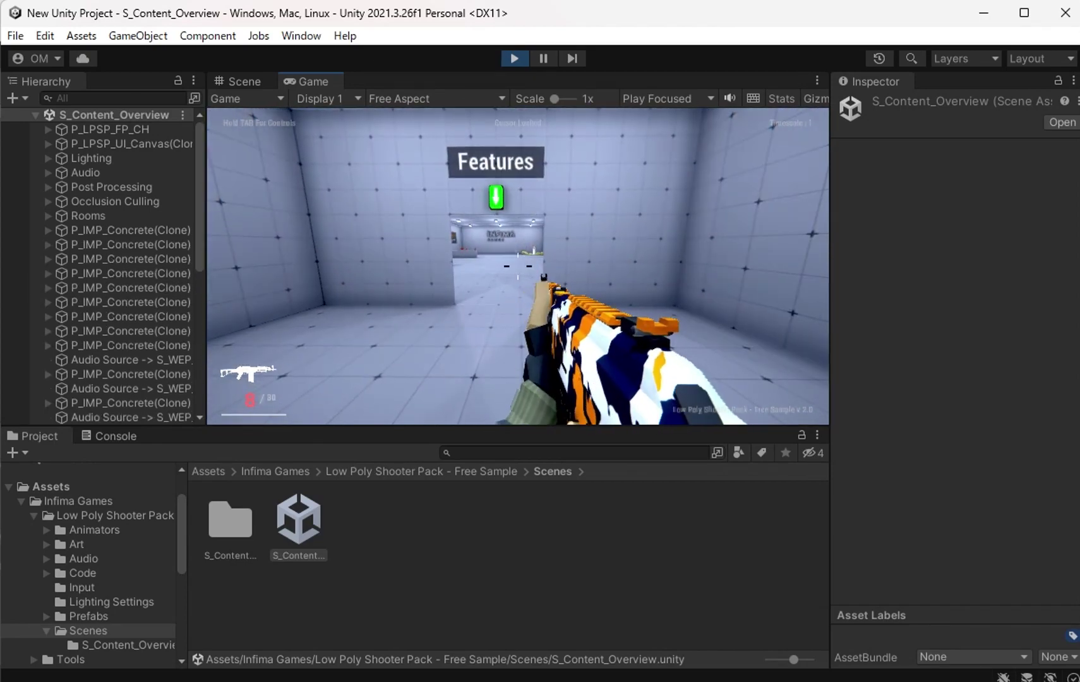
key(h)
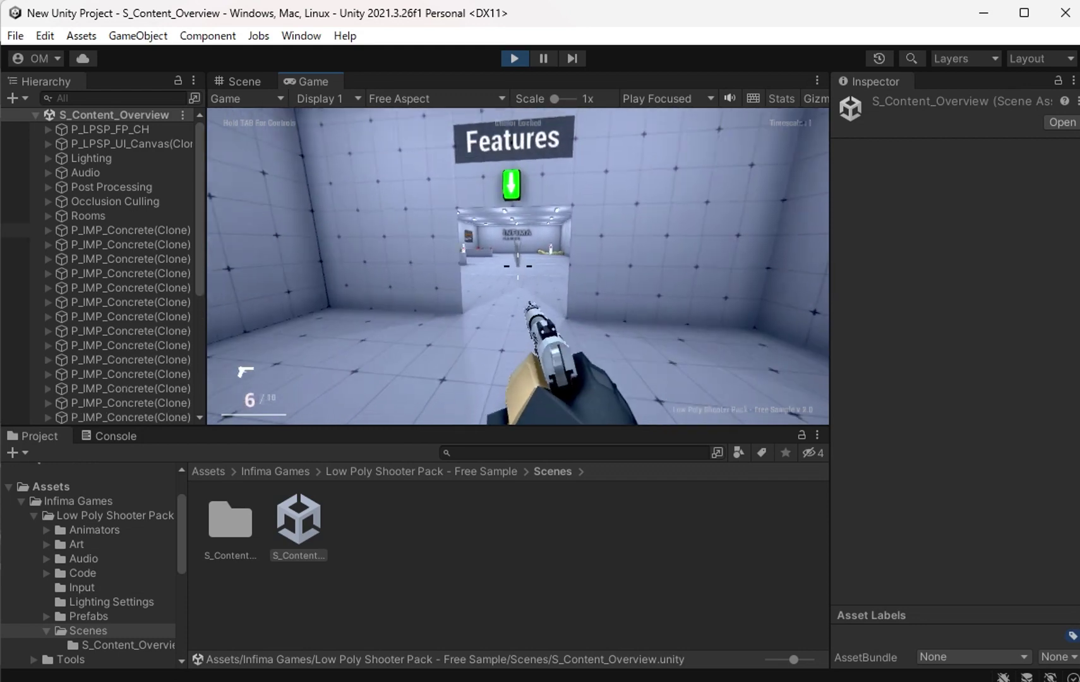
Enter the barrel room, blow up a red barrel and shoot the range targets
key(w)
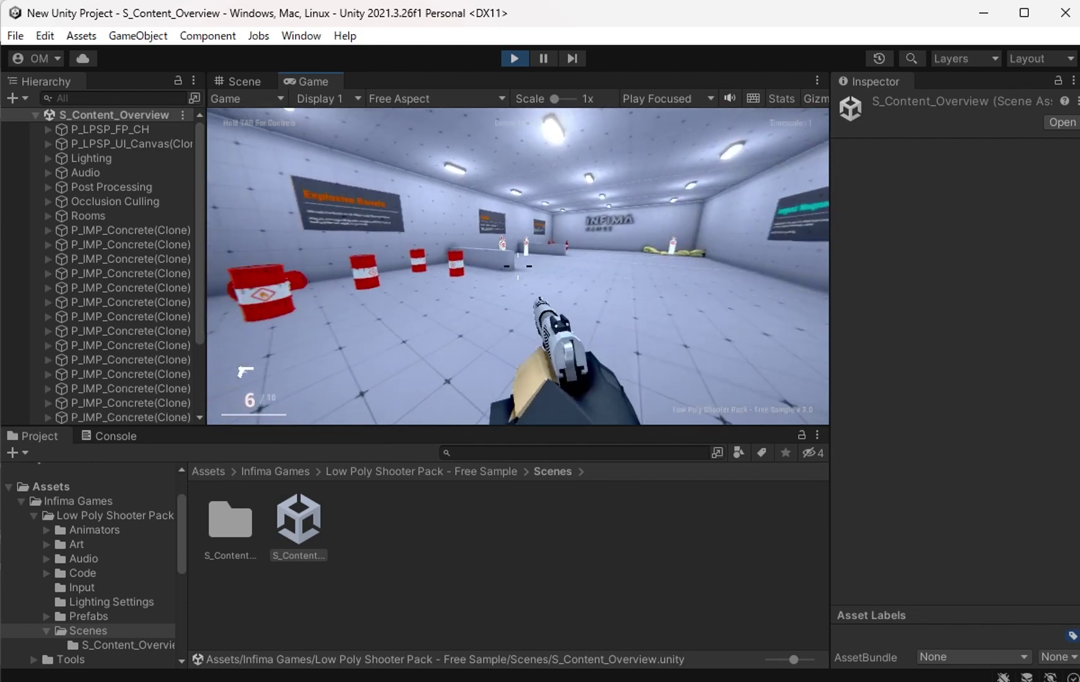
click(518, 267)
click(519, 267)
click(518, 266)
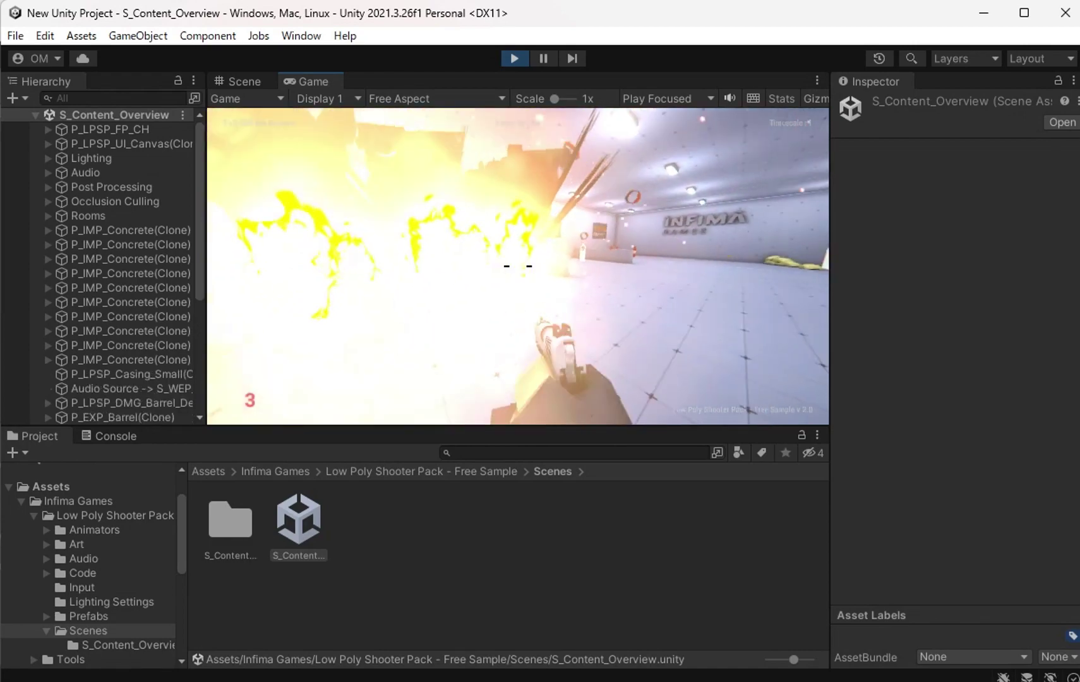
click(518, 267)
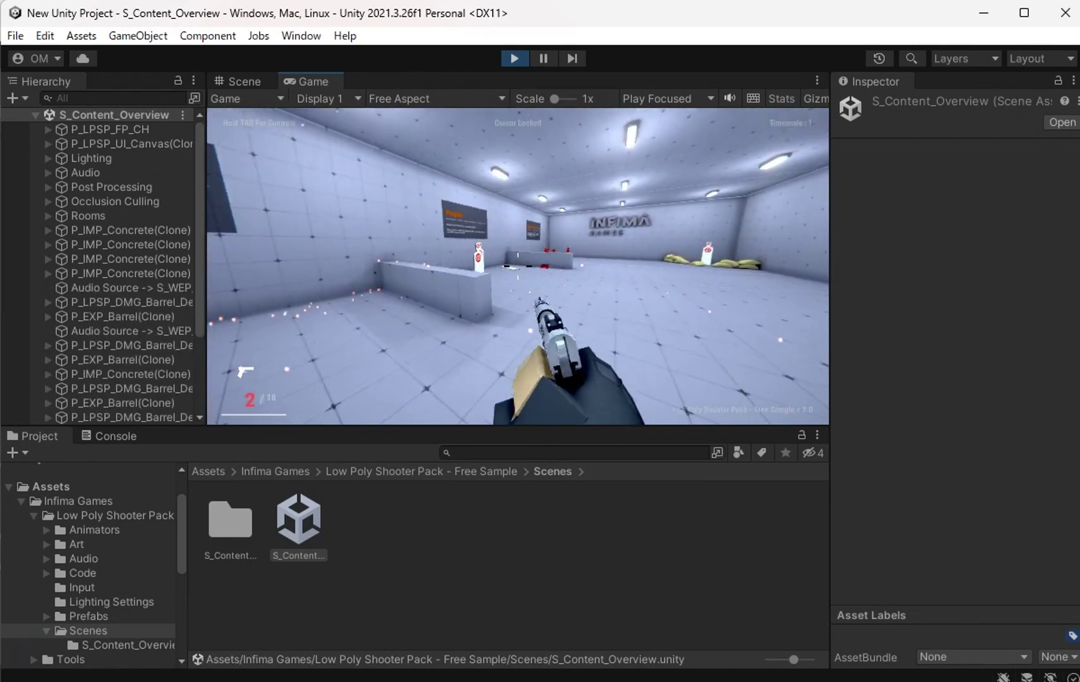
key(w)
click(517, 267)
Empty the pistol, switch to the rifle and fire at the INFIMA wall
click(518, 267)
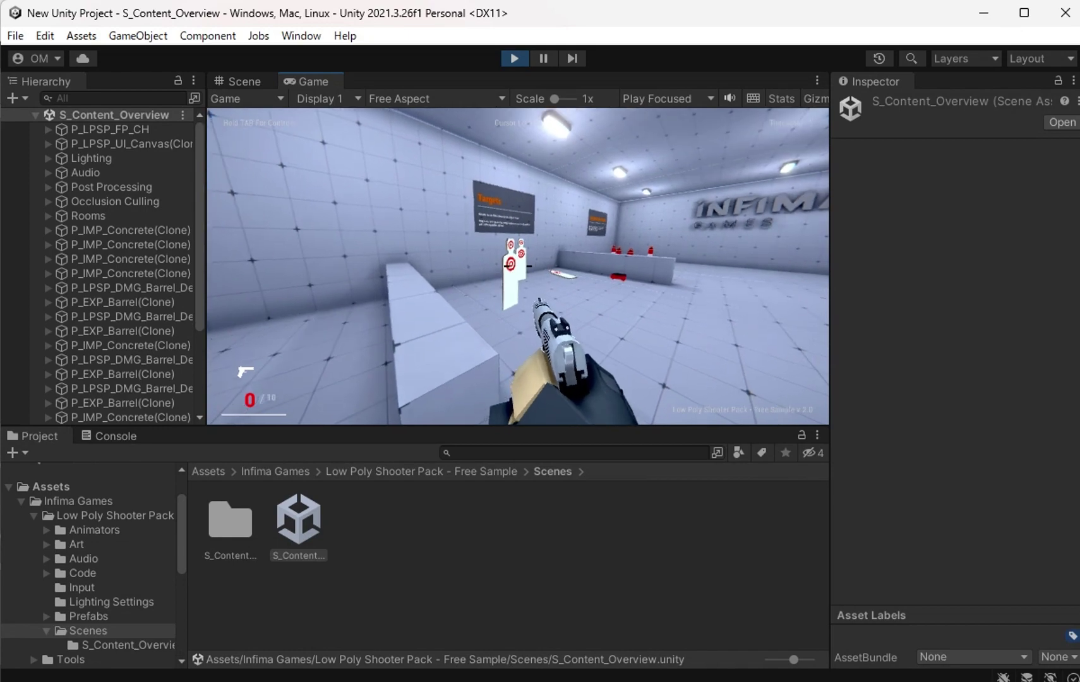
scroll(518, 266, down, 1)
click(519, 267)
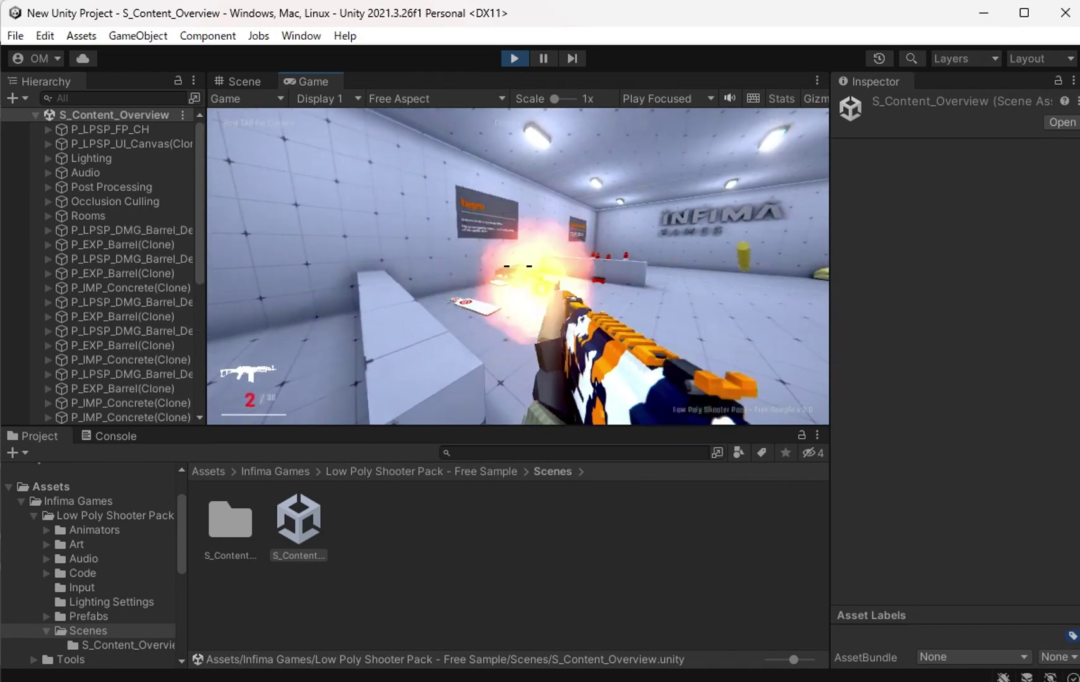
click(518, 267)
click(518, 267)
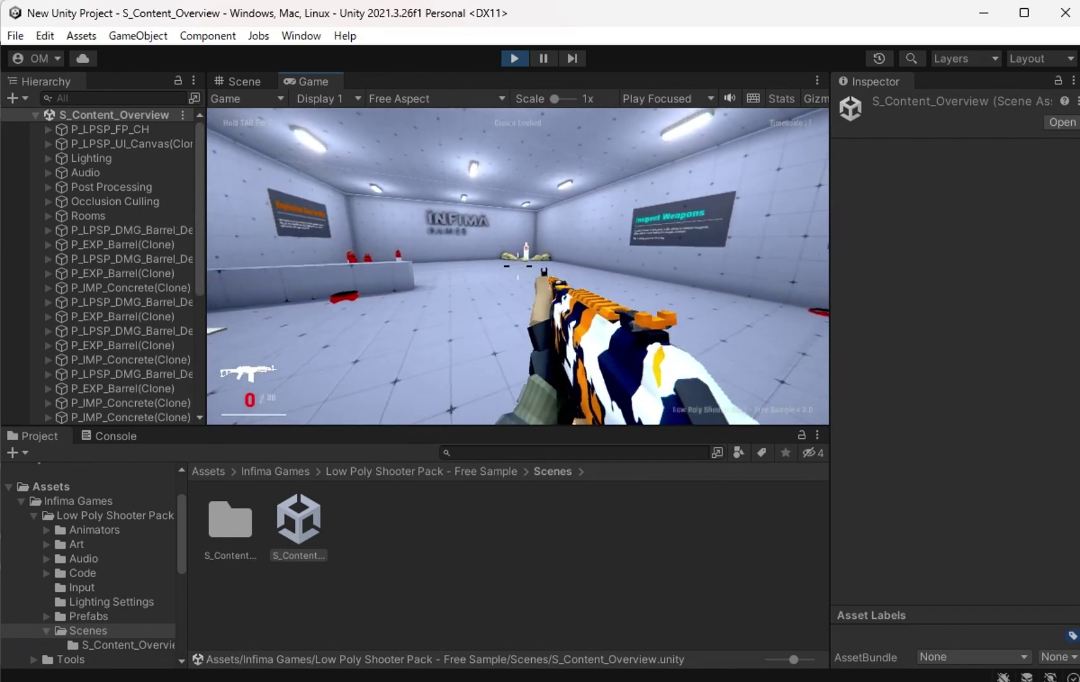
scroll(518, 266, up, 1)
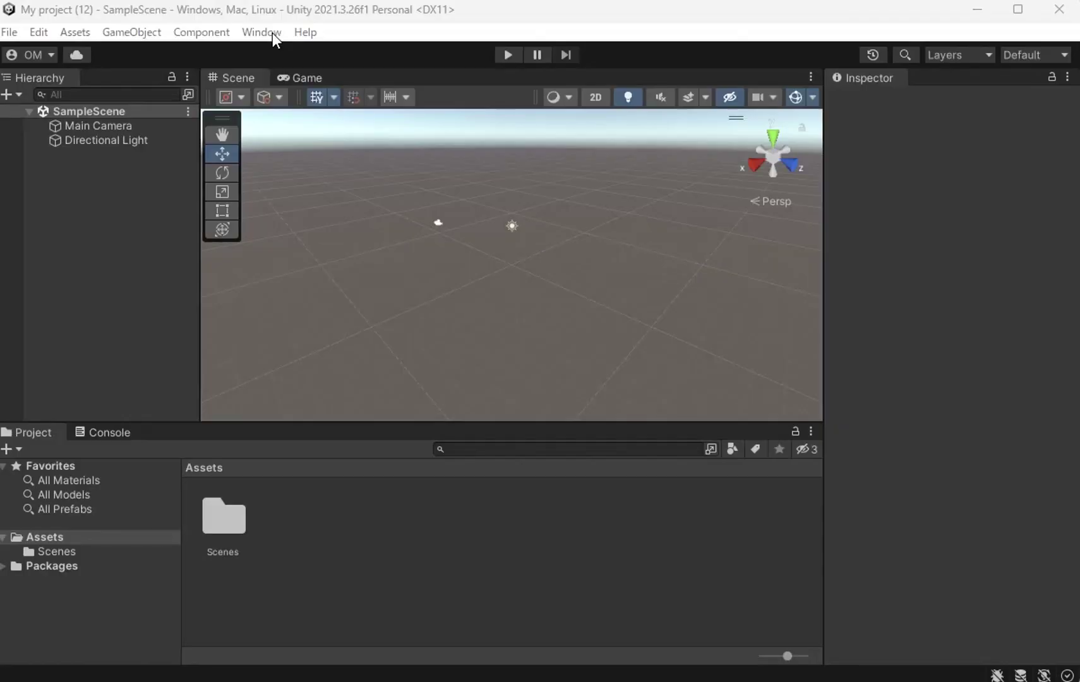
Open Package Manager from the Window menu and change the package source from In Project to My Assets
click(273, 33)
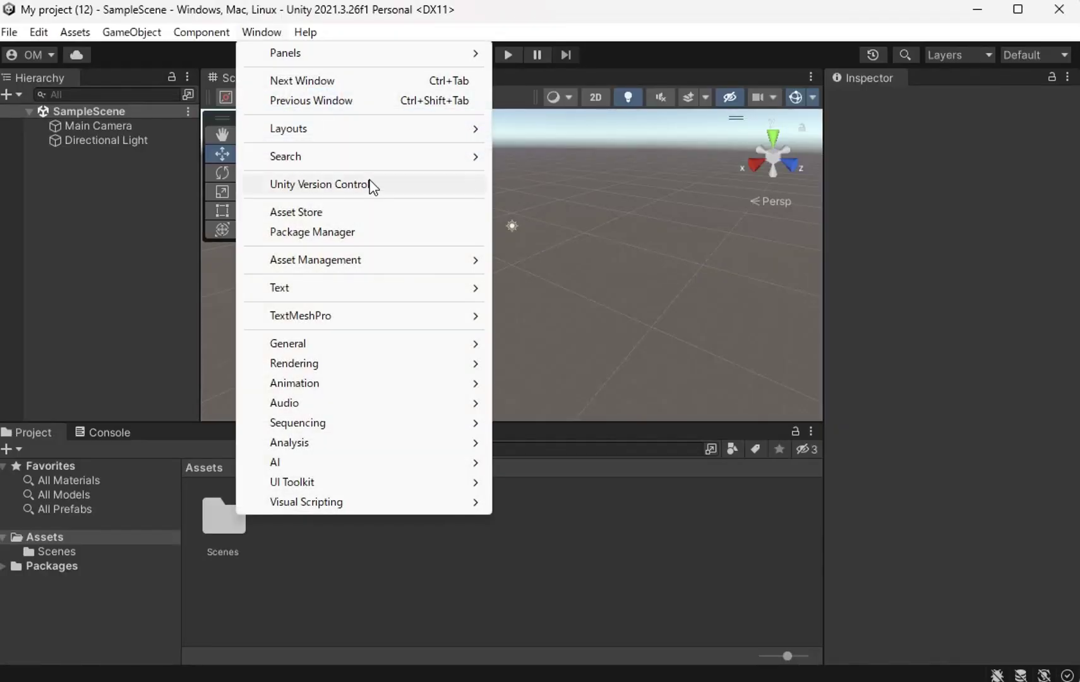
click(383, 236)
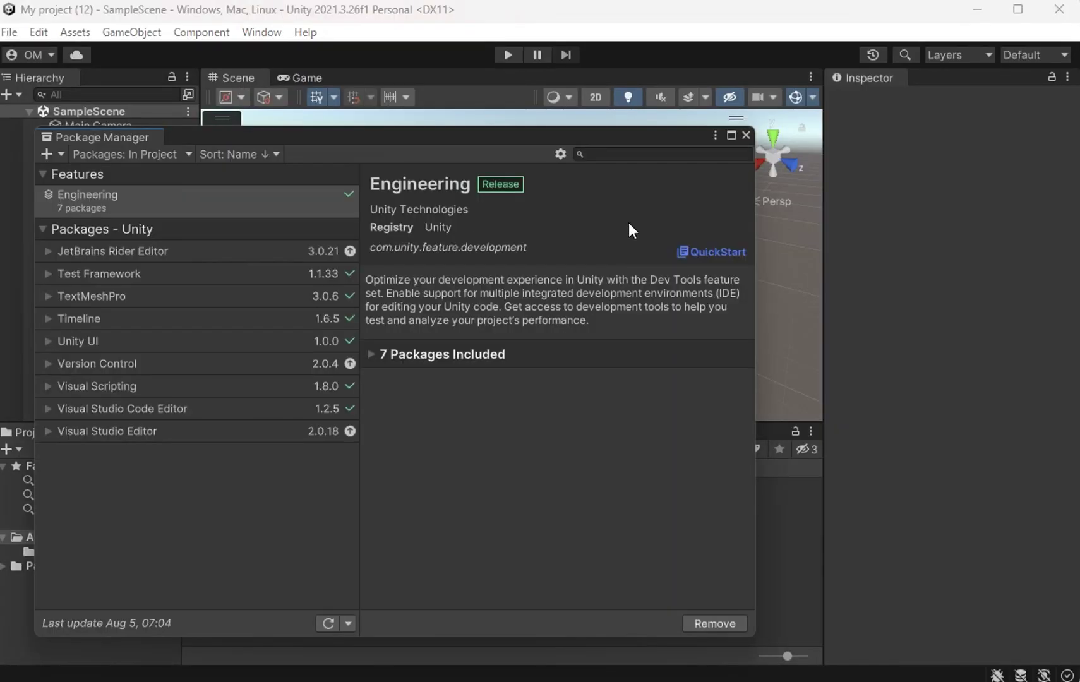
click(139, 150)
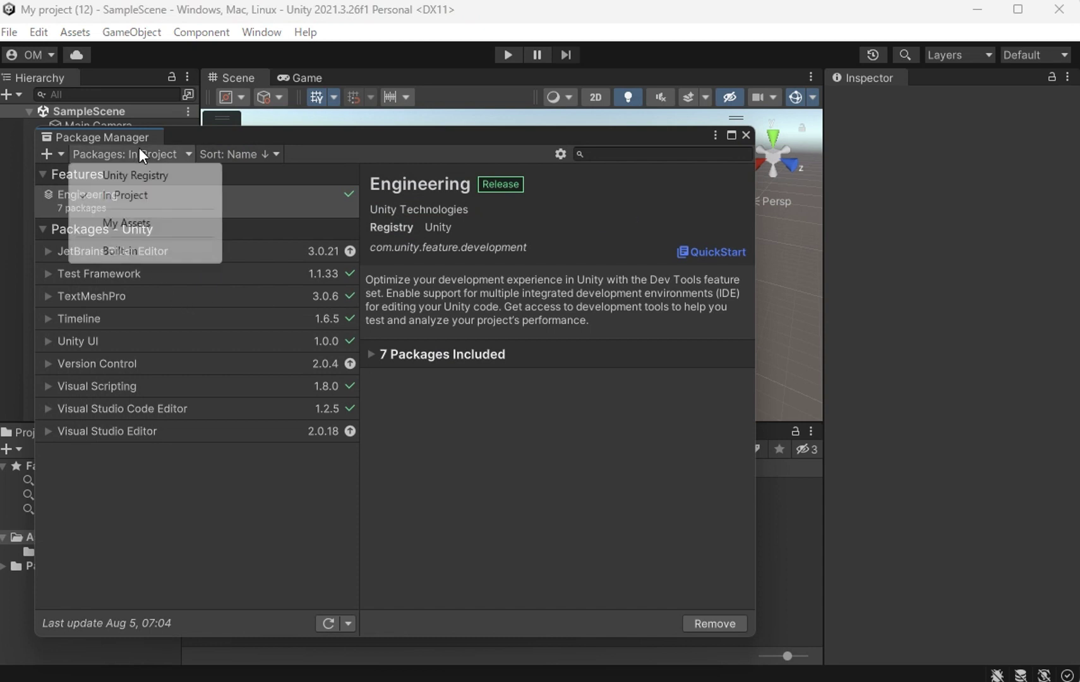
click(134, 228)
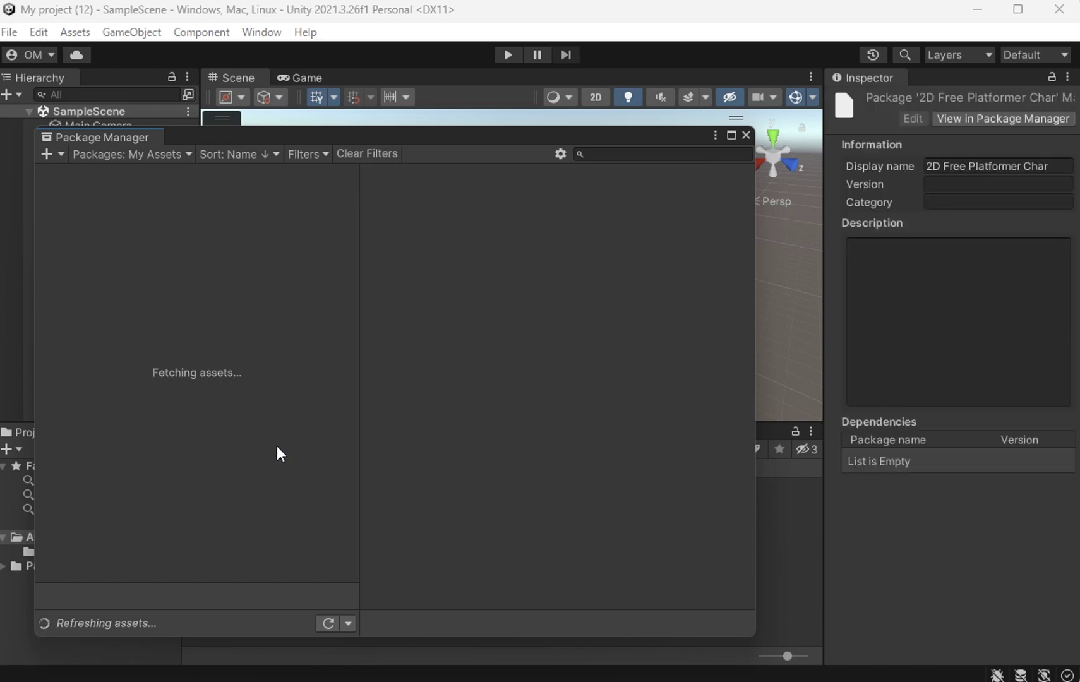
Select Low Poly Shooter Pack - Free Sample (v2.0.0, 44.54 MB) in the My Assets list
scroll(230, 393, down, 2)
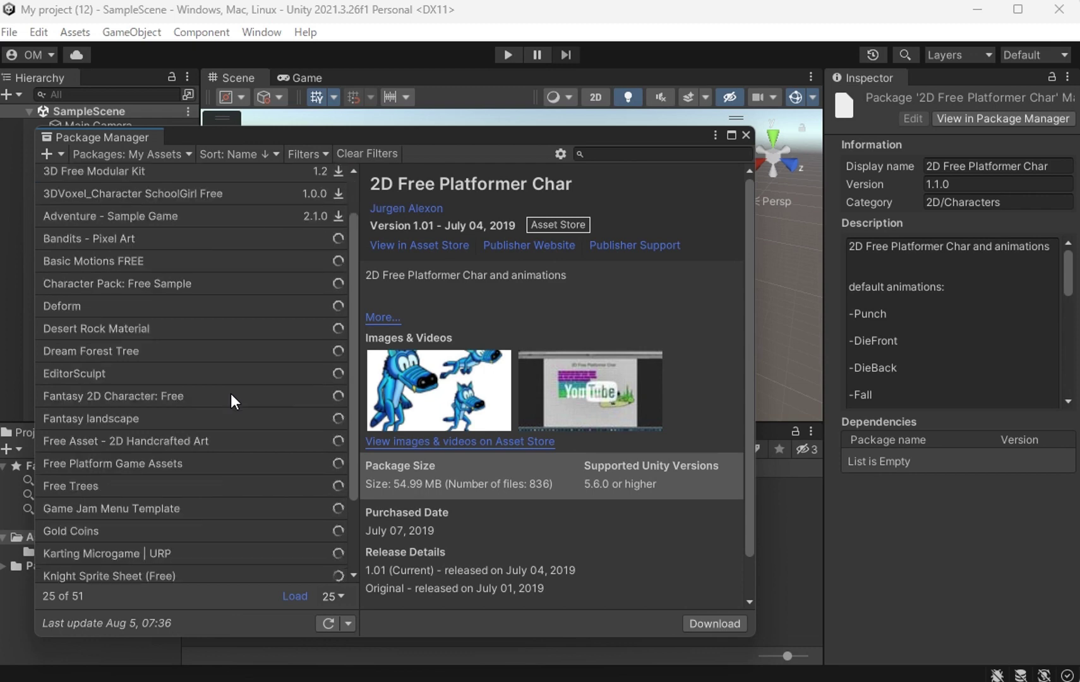
scroll(231, 395, down, 2)
scroll(231, 395, down, 2)
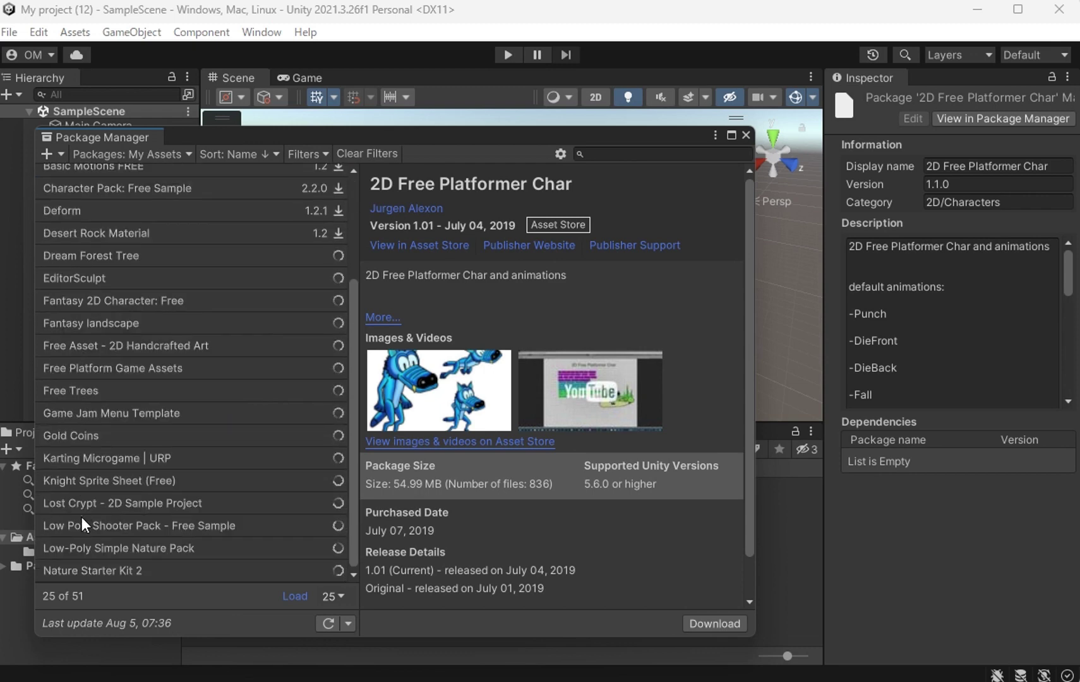
click(94, 526)
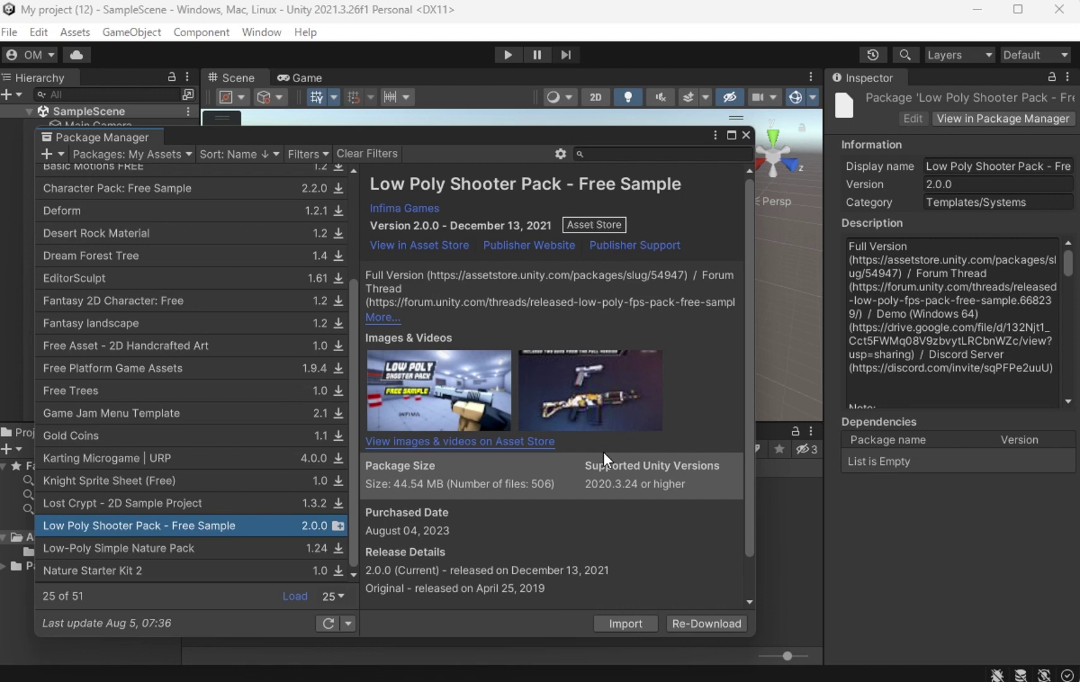
scroll(574, 468, down, 2)
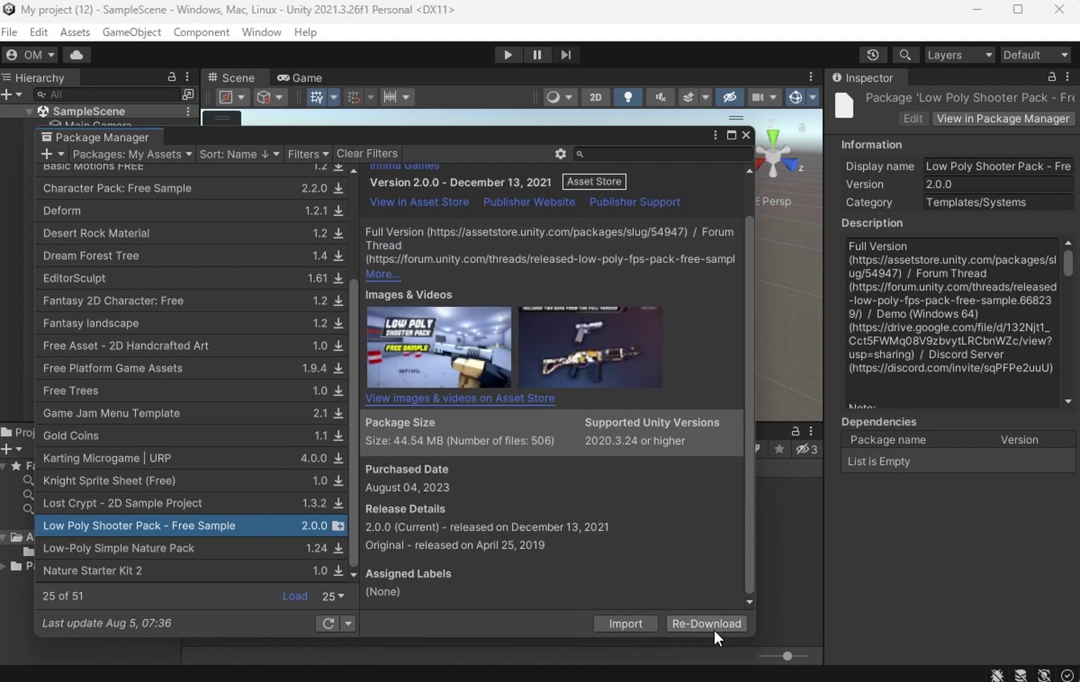
Import the Low Poly Shooter Pack, sending it into a new temporary project
click(620, 624)
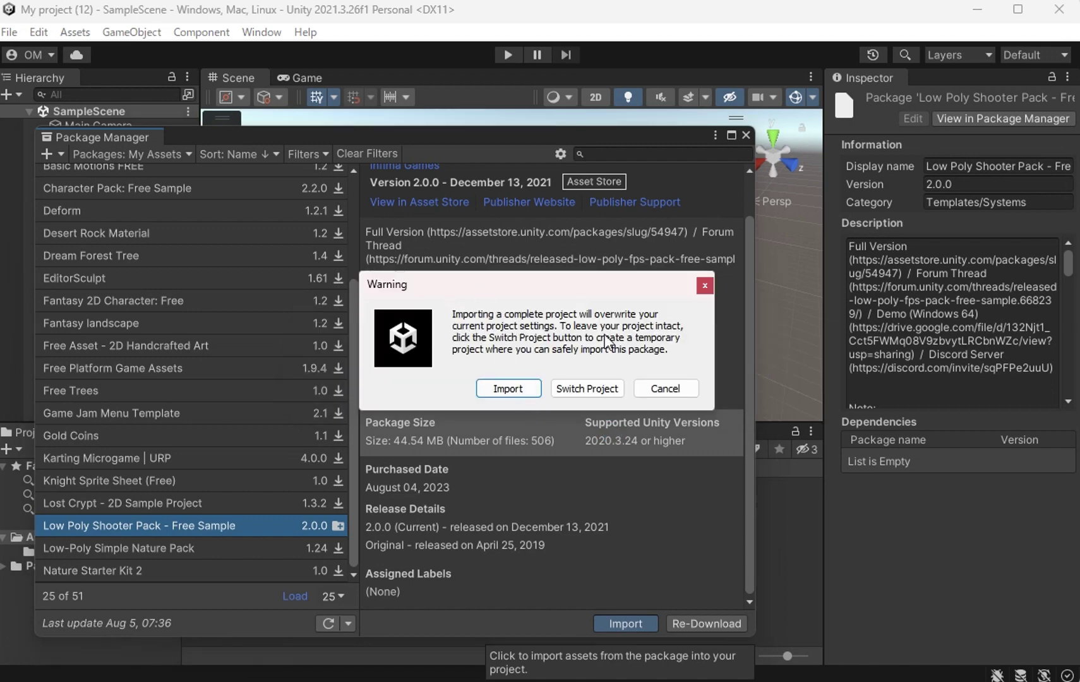
click(586, 389)
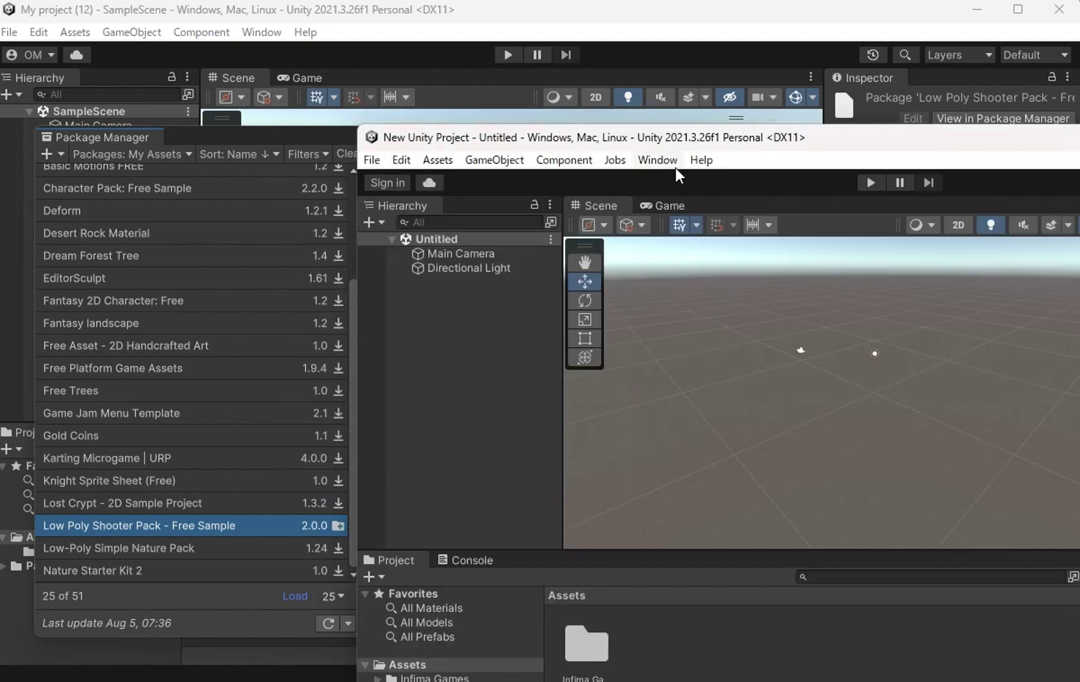
Maximize the new project, open S_Content_Overview from Infima Games > Low Poly Shooter Pack, and view it in Game
drag(720, 140, 362, 13)
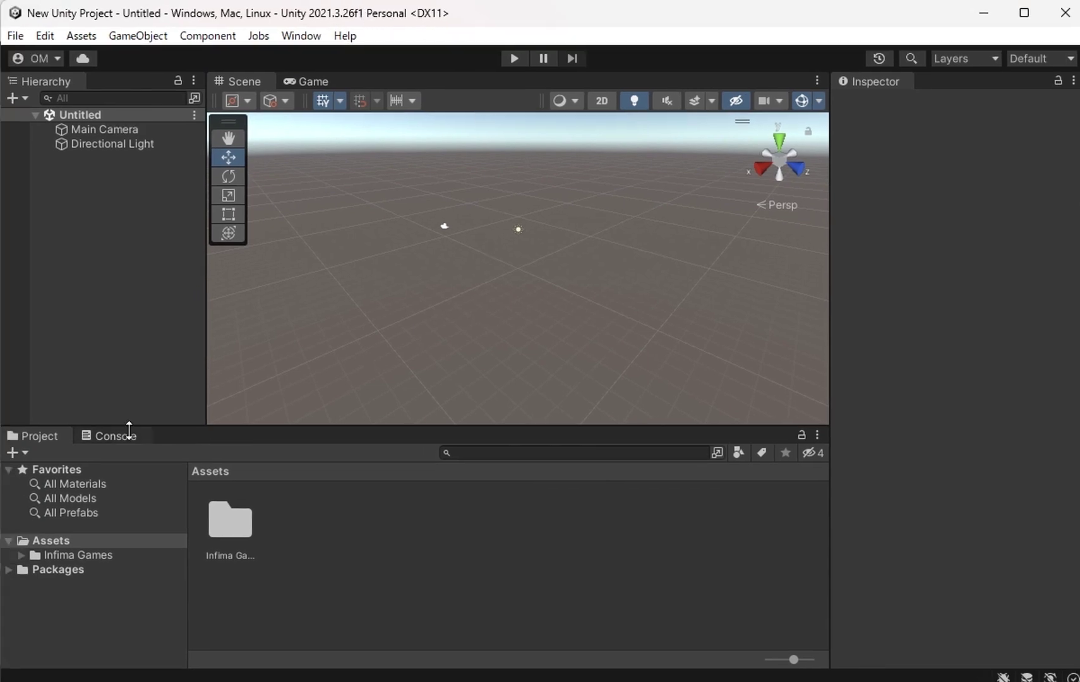
click(21, 556)
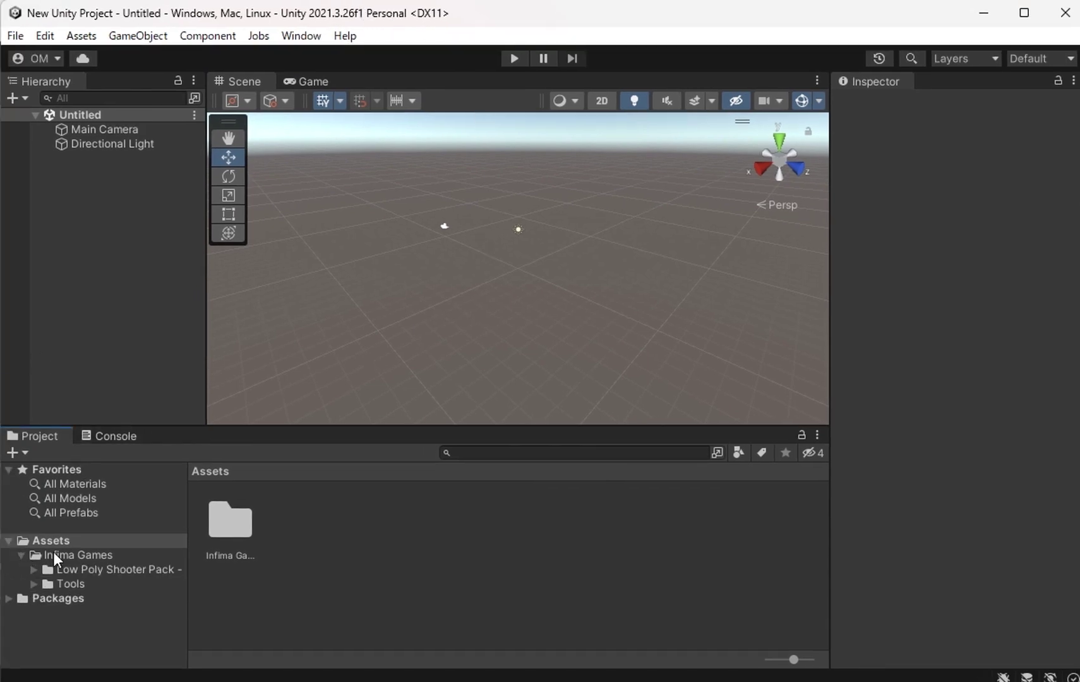
click(24, 566)
click(33, 569)
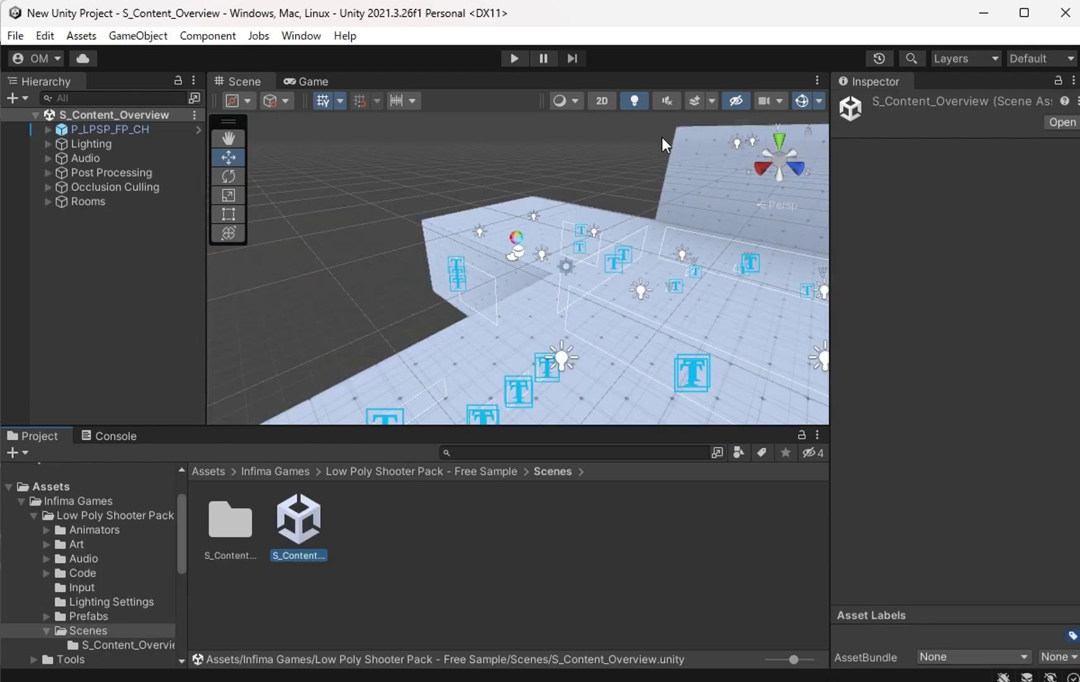
click(289, 78)
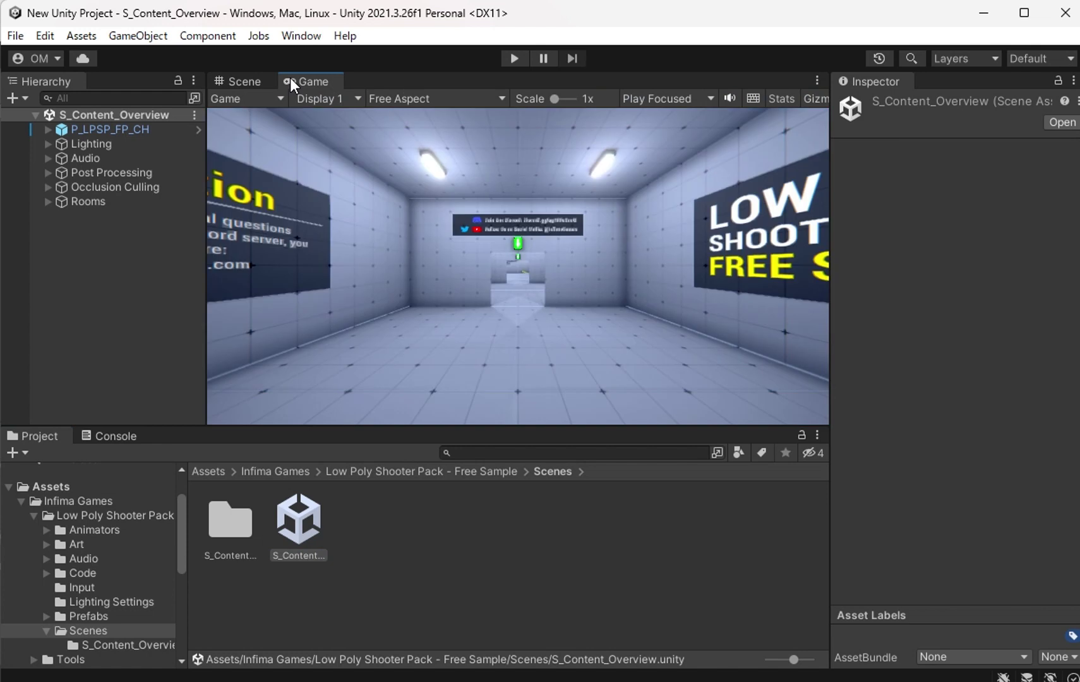
Start Play mode and fire the rifle at the wall
click(513, 59)
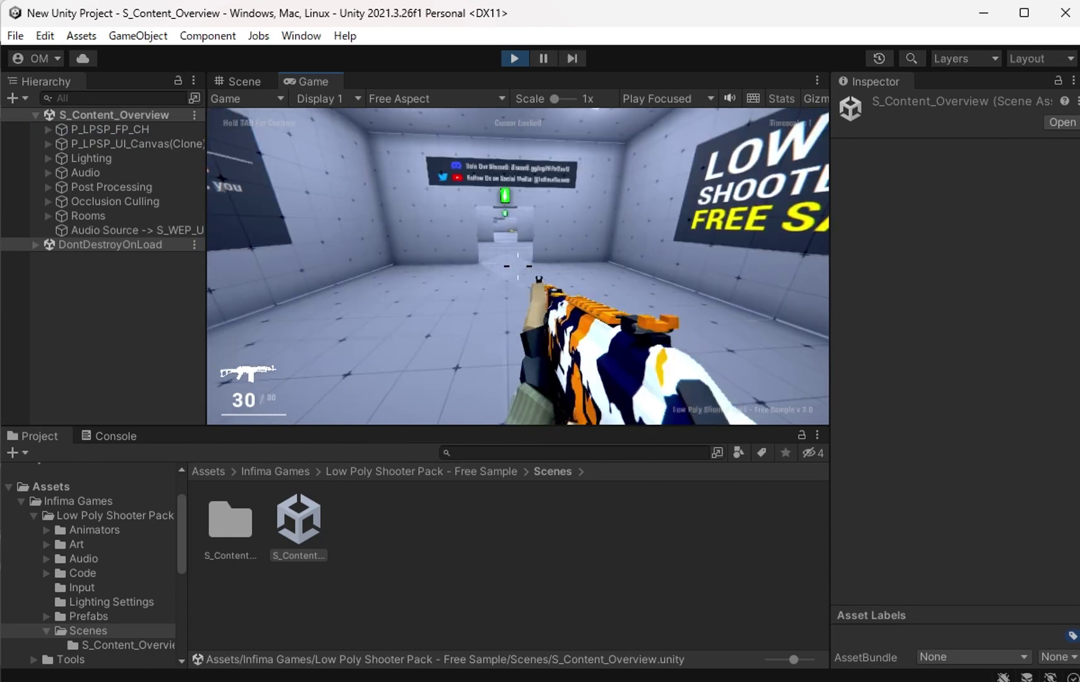
click(518, 267)
click(517, 266)
click(518, 266)
click(518, 266)
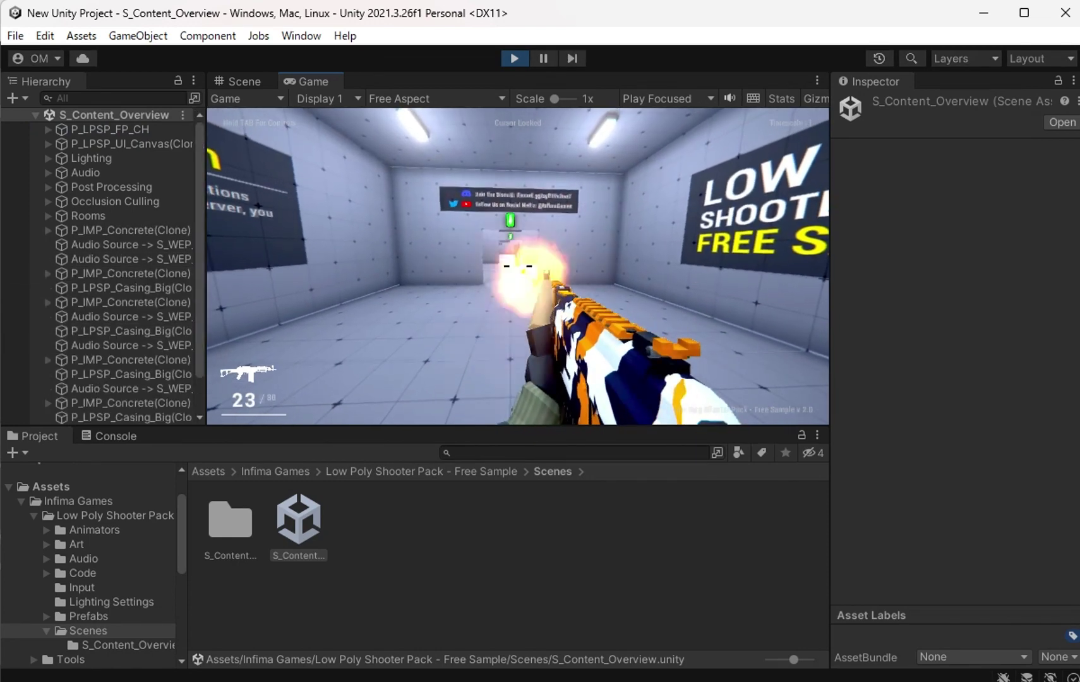
click(517, 266)
Walk toward the sign firing the rifle, then switch to the pistol and fire
key(w)
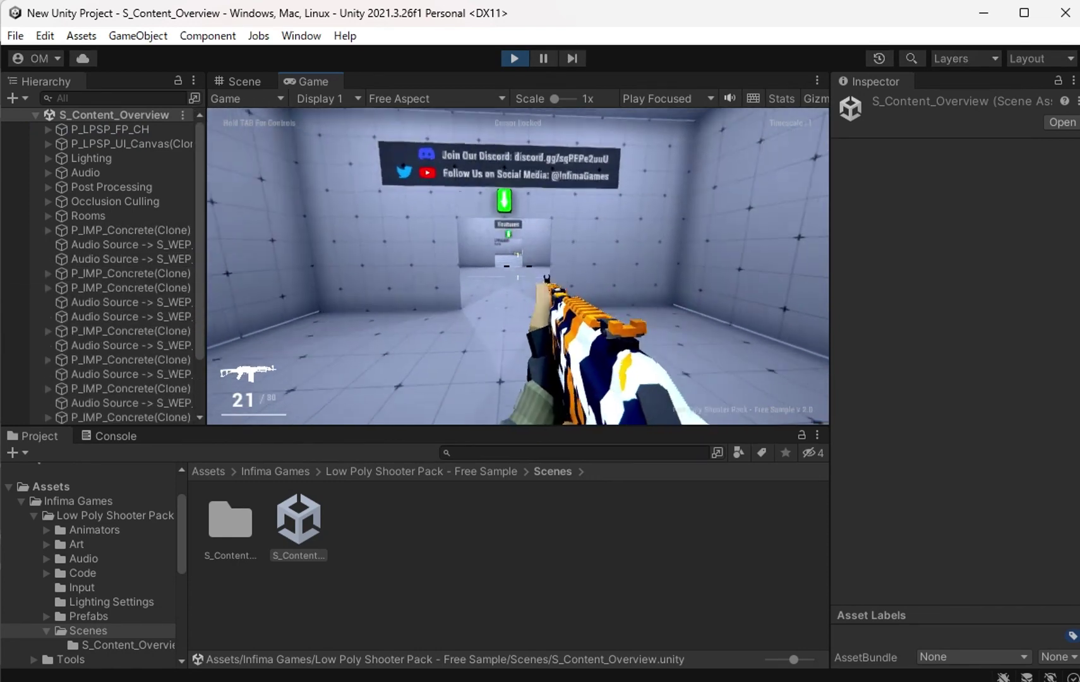
click(517, 266)
click(517, 265)
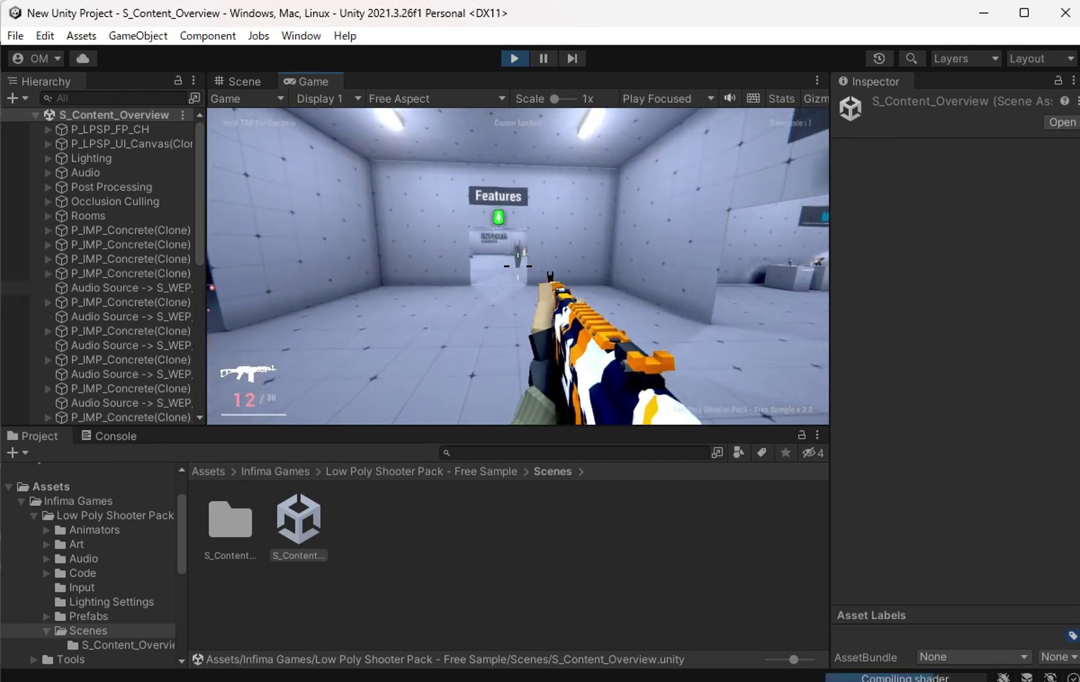
click(518, 266)
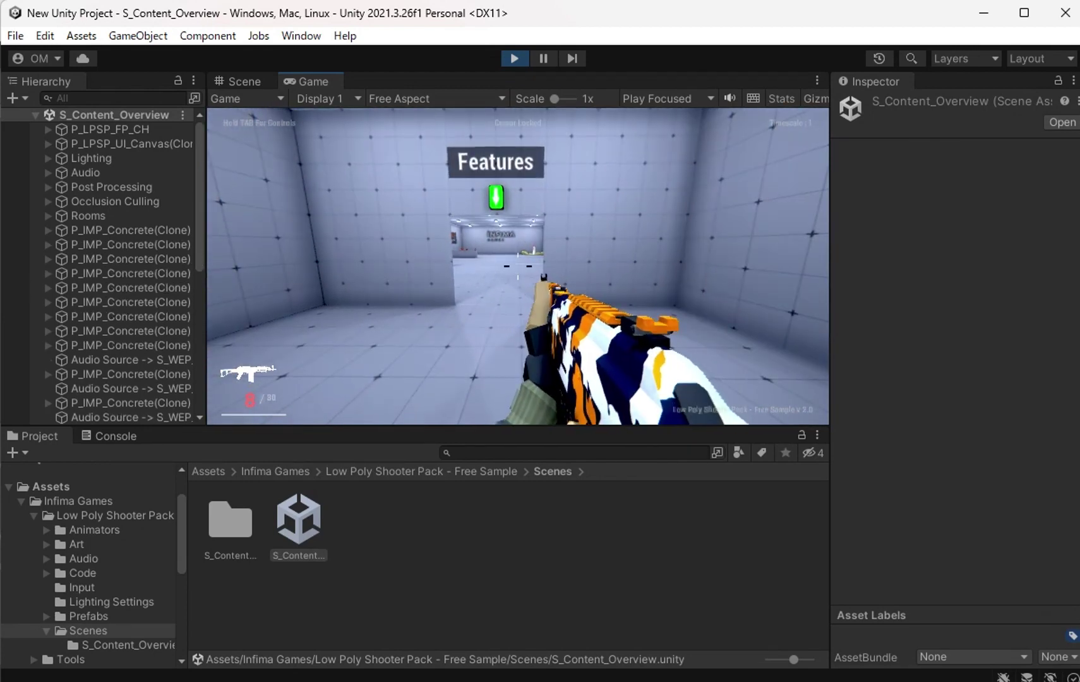
scroll(519, 265, down, 1)
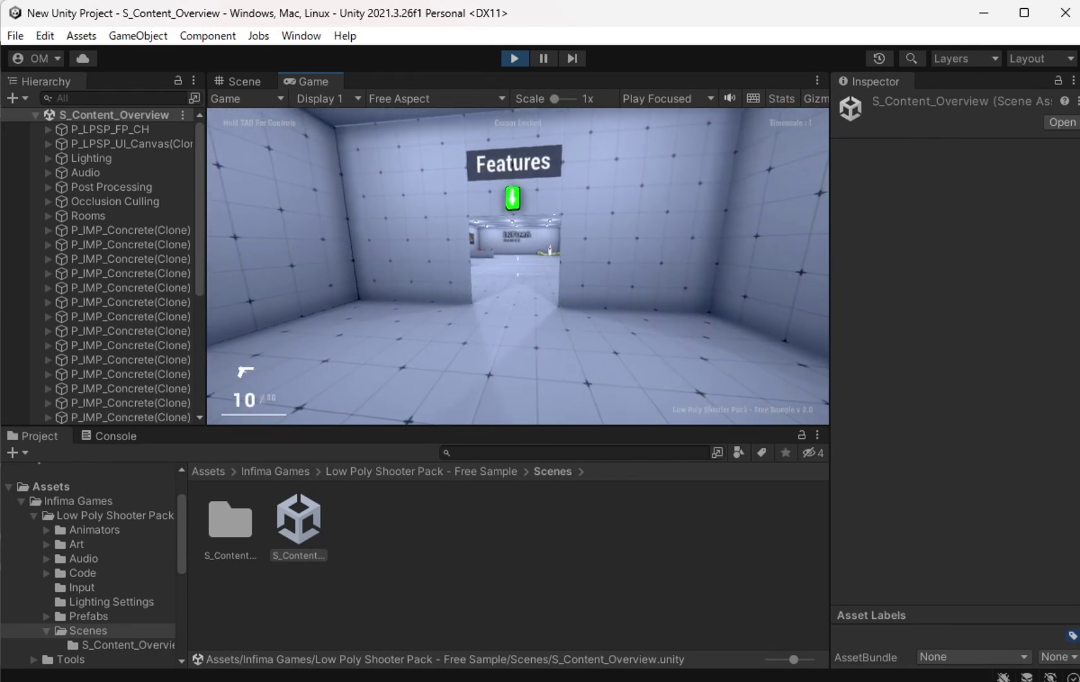
click(518, 266)
click(518, 265)
click(518, 266)
click(517, 265)
Blow up the red barrels in the next room, empty the pistol, and release the cursor
key(w)
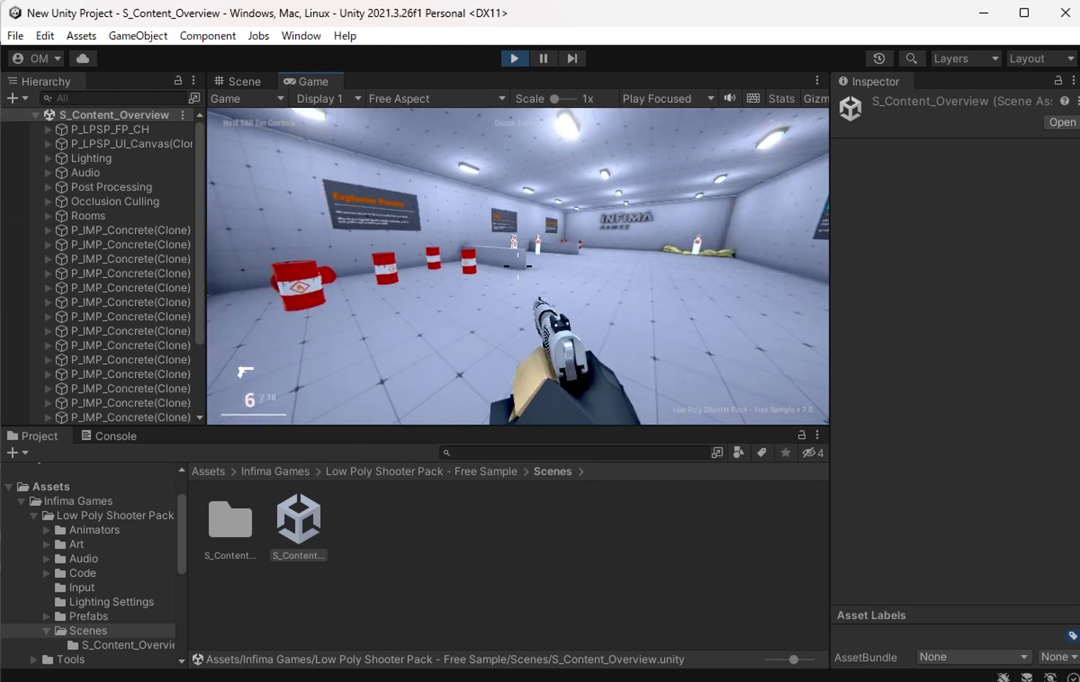
click(518, 266)
click(519, 267)
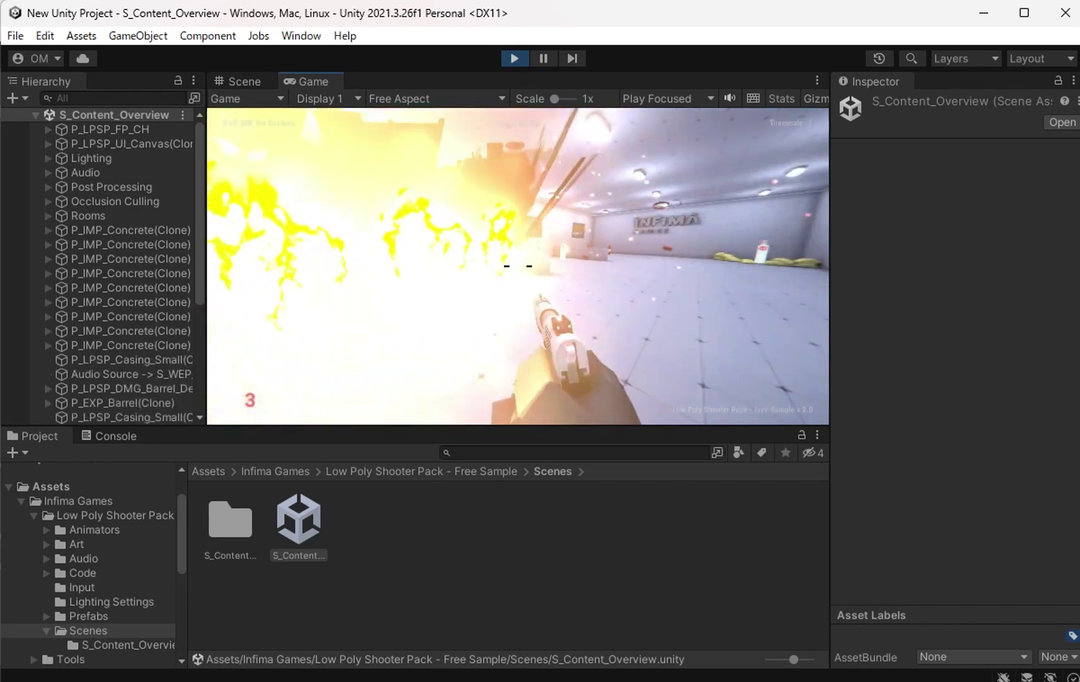
click(517, 266)
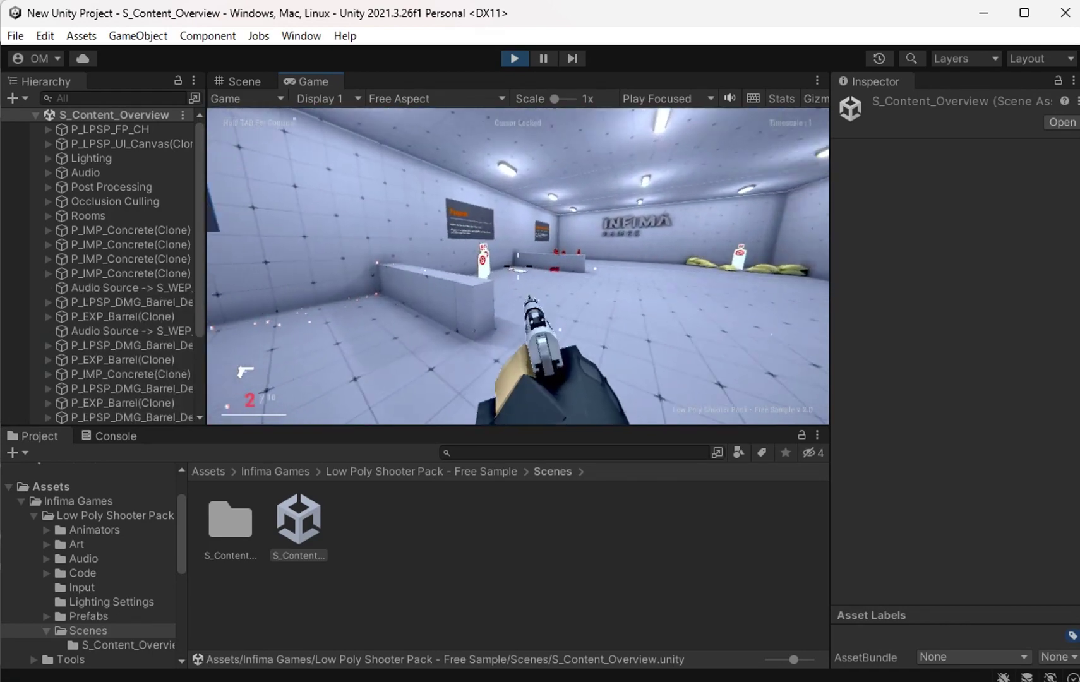
click(517, 266)
click(517, 265)
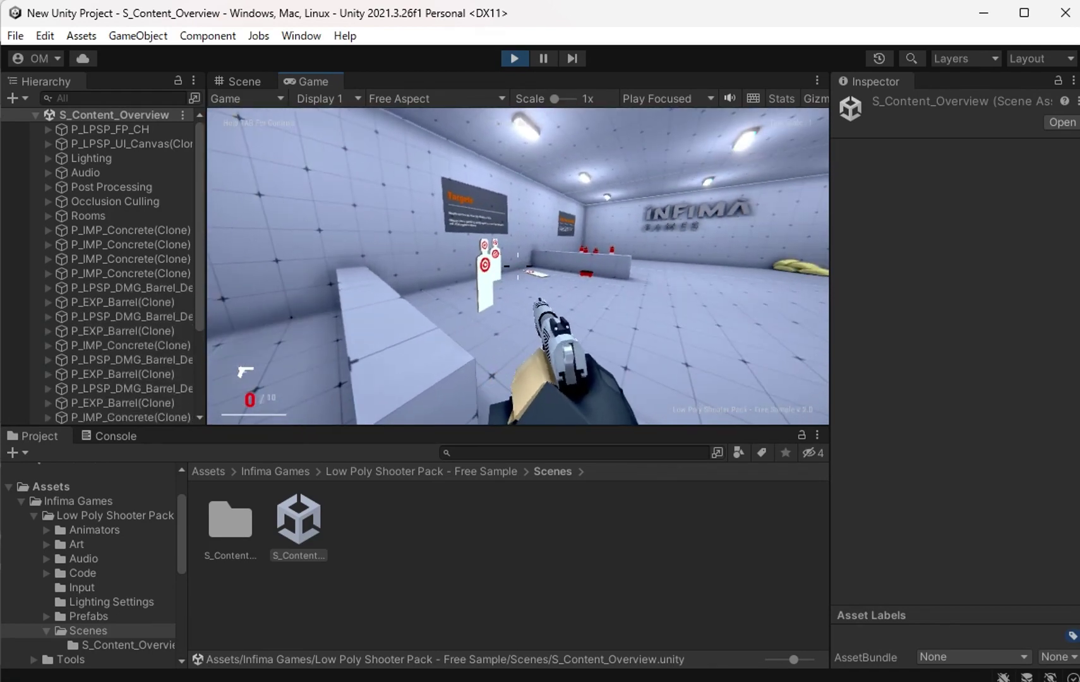
scroll(518, 266, down, 1)
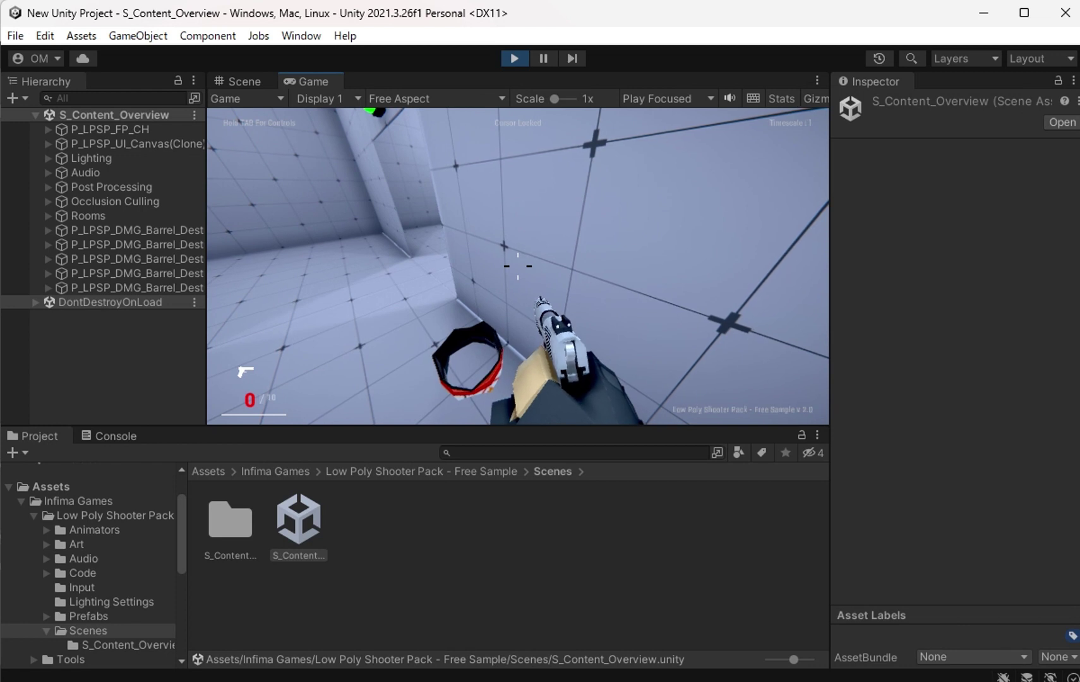
key(Escape)
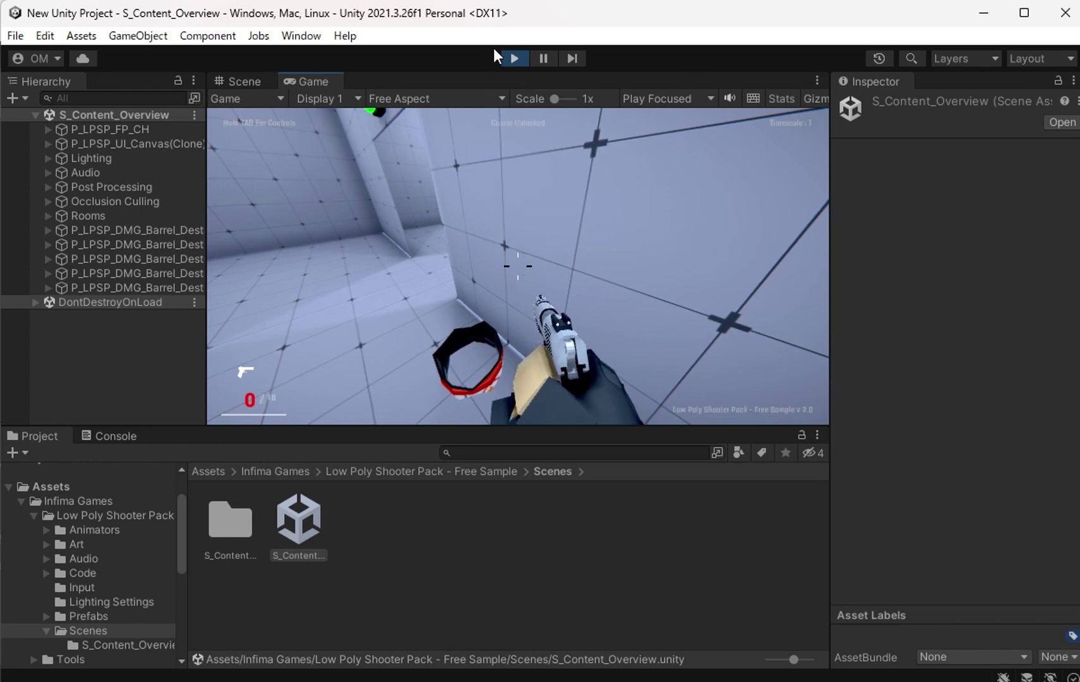